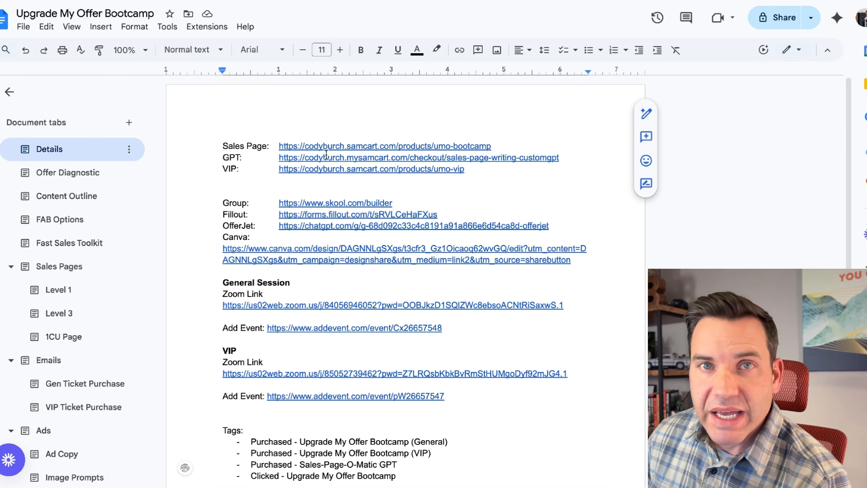
# Review the OfferJet and Canva links and the VIP session's Zoom and Add Event links in the Details tab
pyautogui.scroll(-1, 326, 155)
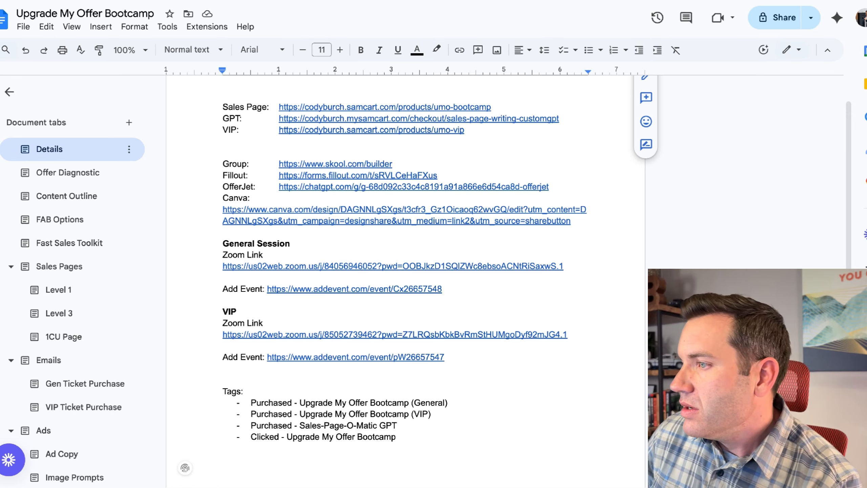
pyautogui.click(308, 187)
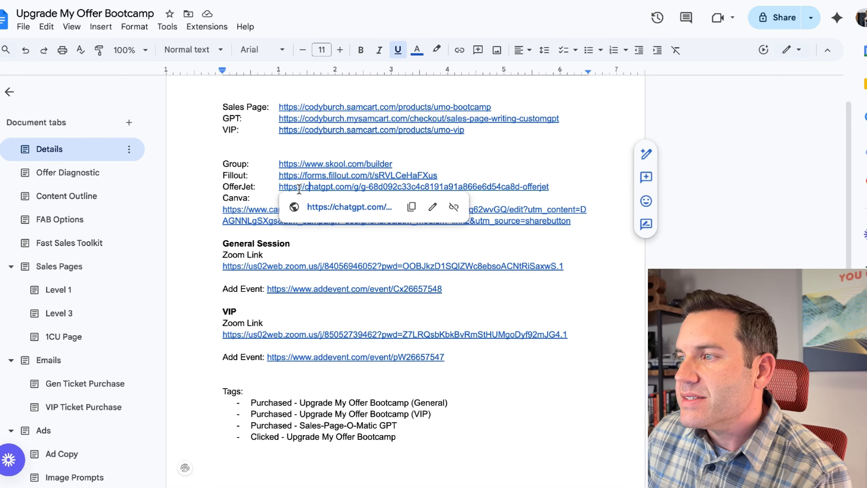
pyautogui.click(264, 184)
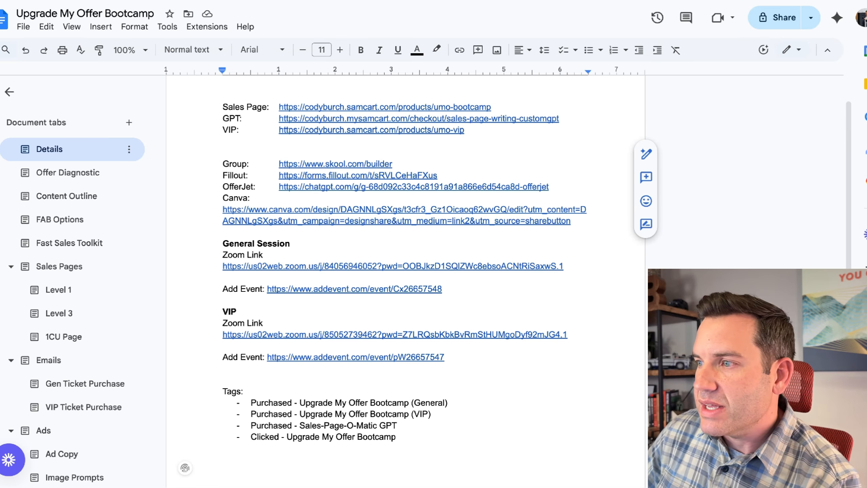
pyautogui.click(346, 218)
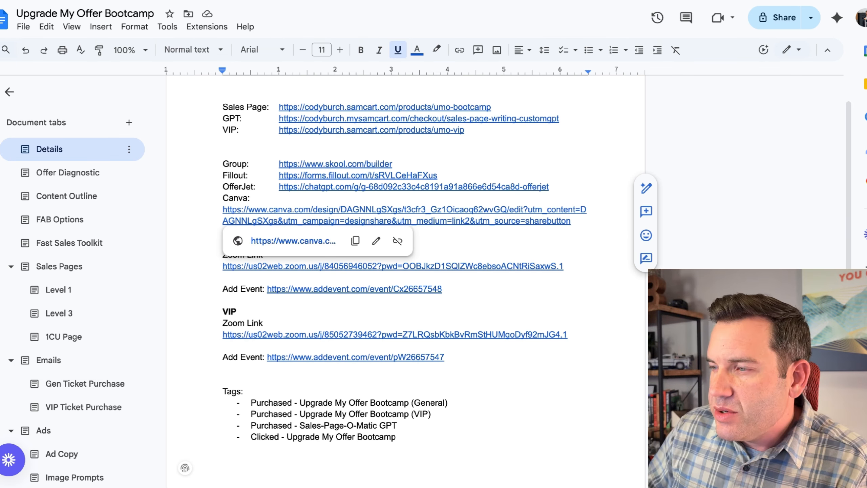
pyautogui.click(448, 247)
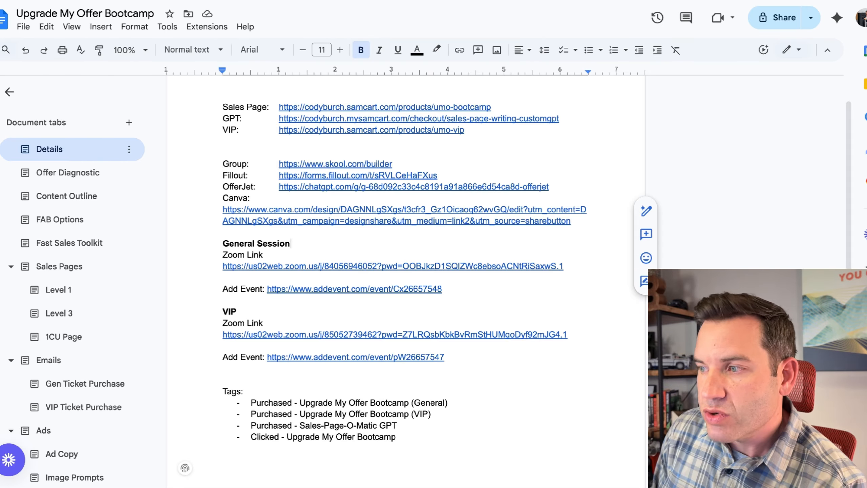
pyautogui.click(285, 333)
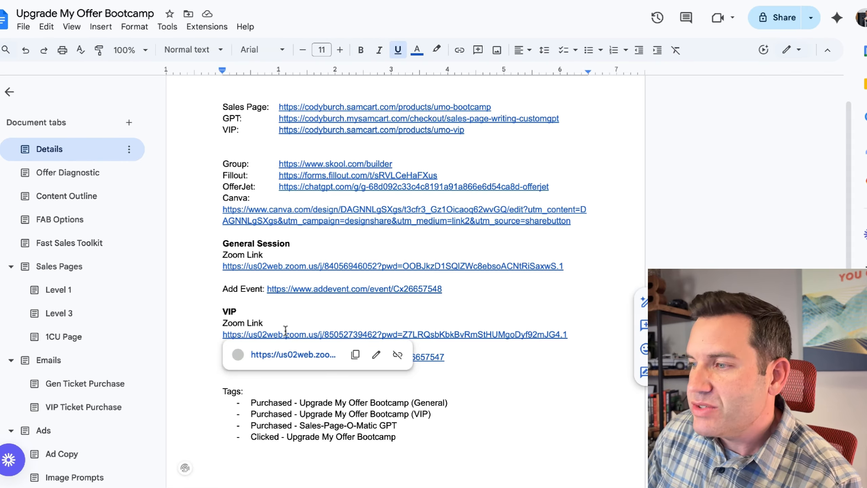
pyautogui.click(465, 361)
pyautogui.click(427, 357)
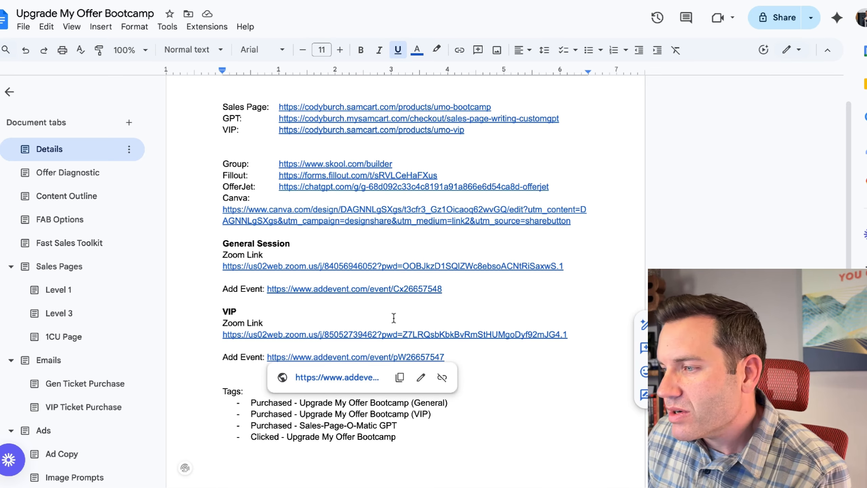
# Highlight the whole Tags section at the end of the Details tab for review
pyautogui.scroll(-1, 385, 311)
pyautogui.click(530, 323)
pyautogui.scroll(-3, 487, 337)
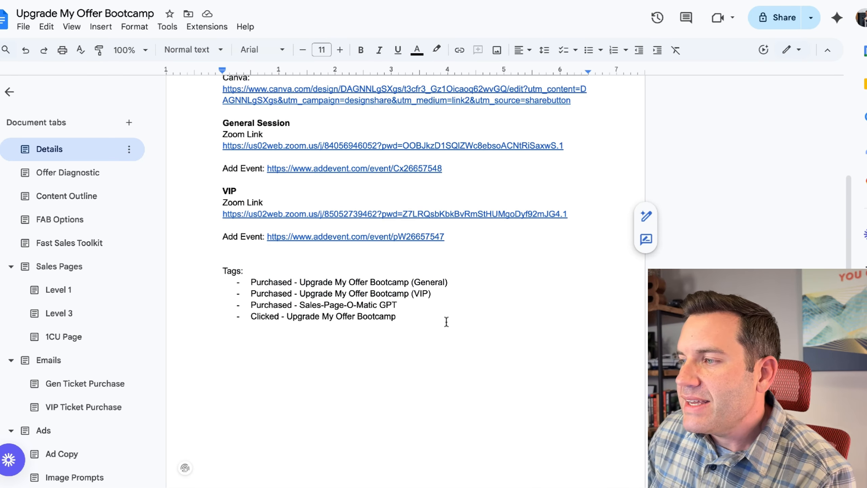
pyautogui.moveTo(409, 314); pyautogui.dragTo(195, 273)
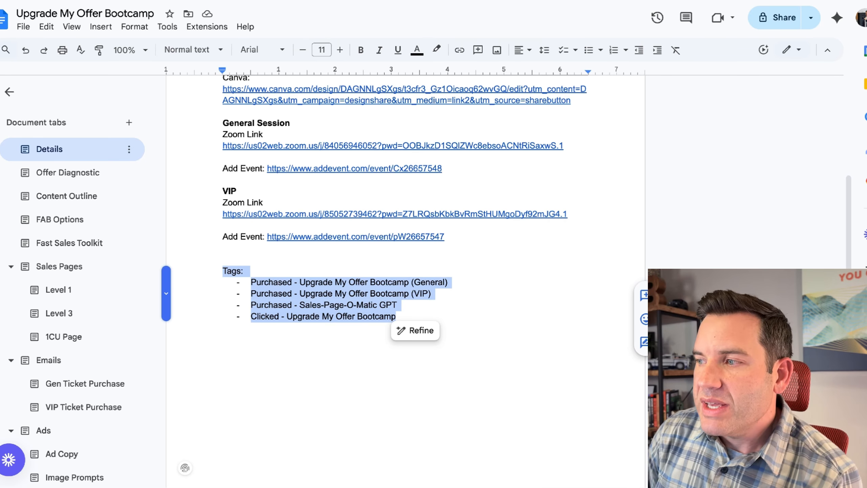
pyautogui.click(306, 282)
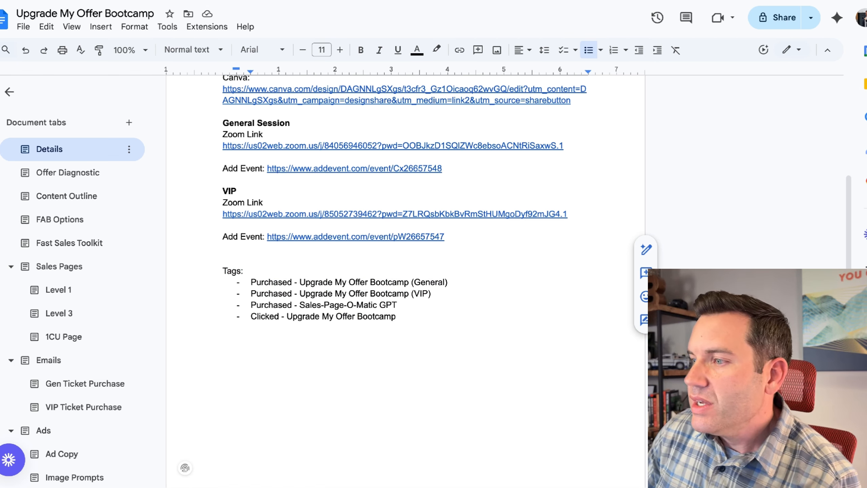
# Highlight the bootcamp tags one at a time, covering the General, VIP and Sales-Page-O-Matic GPT purchase tags and the Clicked tag
pyautogui.moveTo(396, 317); pyautogui.dragTo(238, 319)
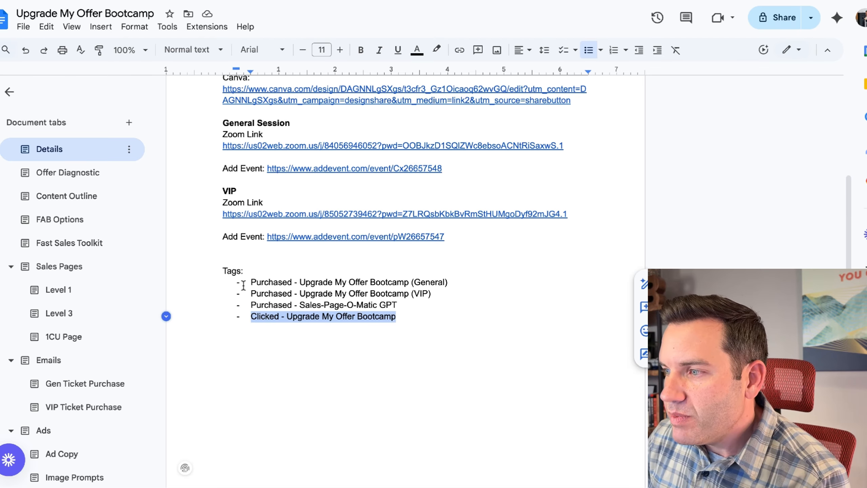
pyautogui.moveTo(250, 282); pyautogui.dragTo(448, 281)
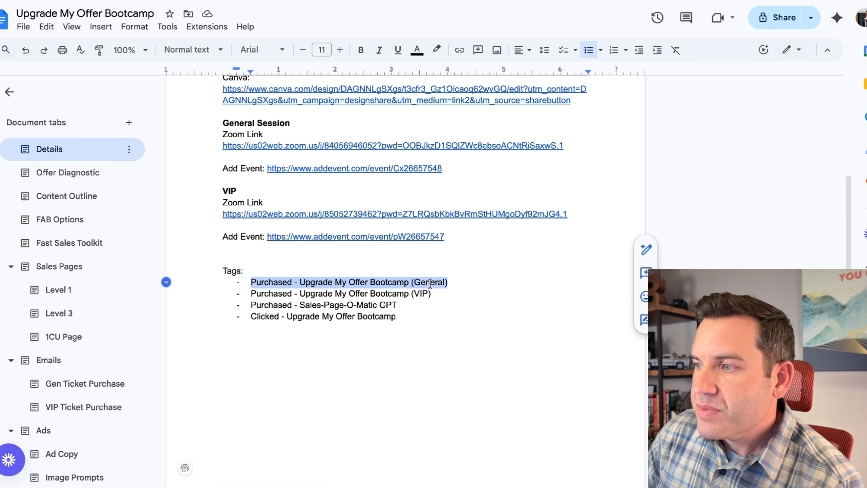
pyautogui.moveTo(250, 294); pyautogui.dragTo(443, 295)
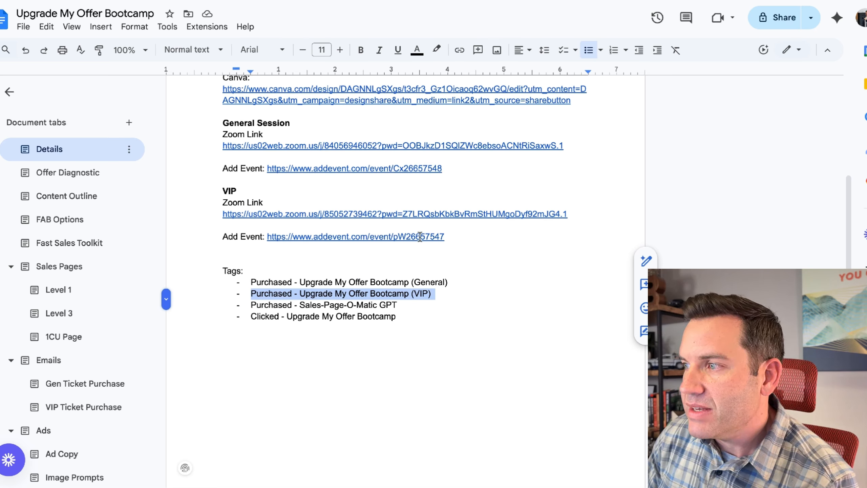
pyautogui.moveTo(415, 306); pyautogui.dragTo(251, 309)
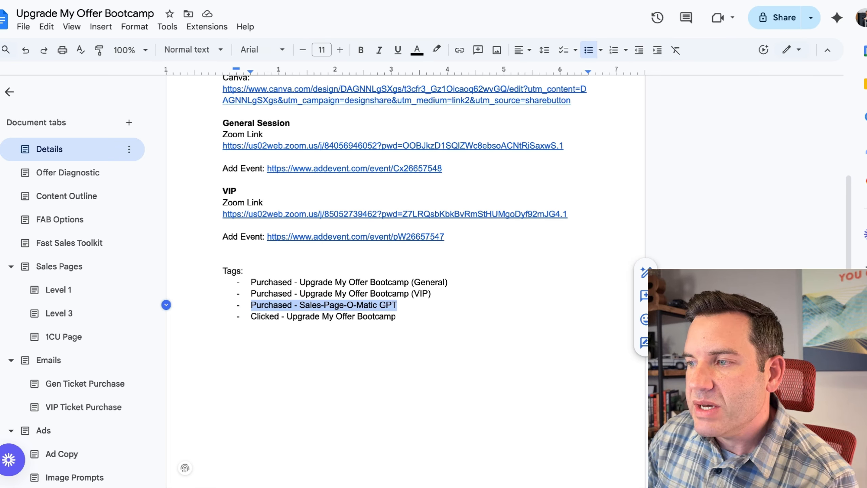
pyautogui.moveTo(251, 317); pyautogui.dragTo(398, 318)
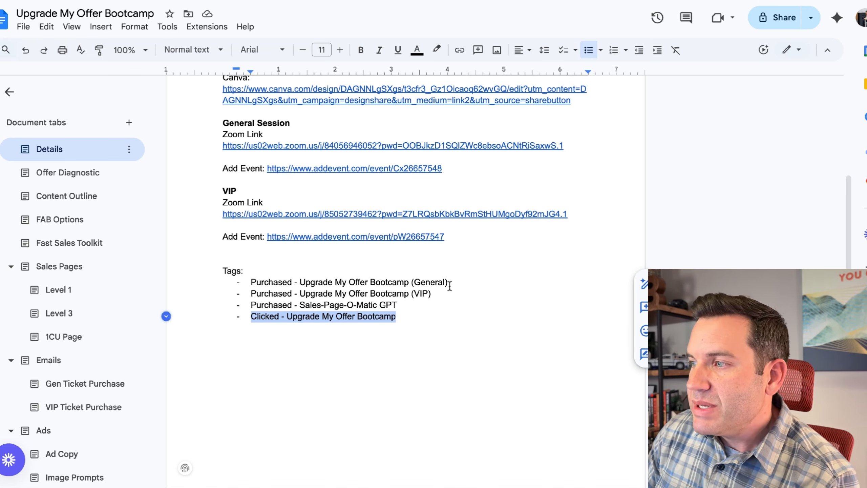
# Highlight the General purchase tag and the VIP purchase tag in turn to compare them
pyautogui.moveTo(448, 283); pyautogui.dragTo(250, 283)
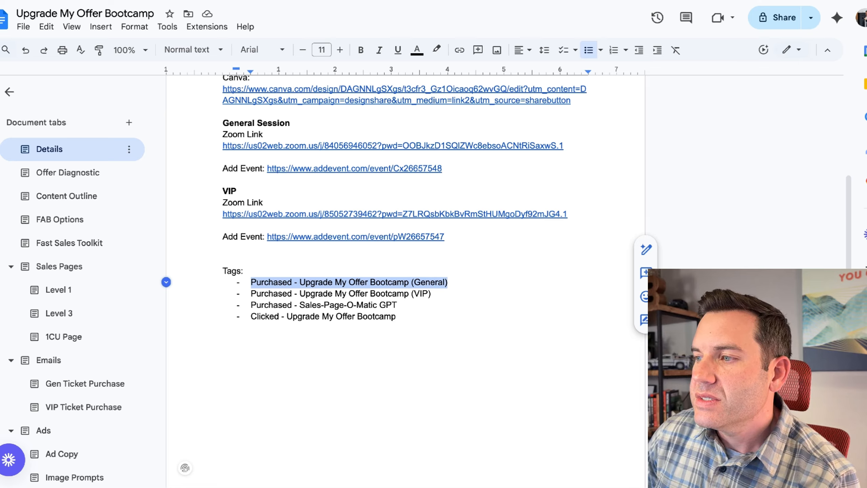
pyautogui.click(252, 283)
pyautogui.moveTo(252, 283)
pyautogui.mouseDown()
pyautogui.moveTo(452, 282)
pyautogui.moveTo(250, 293)
pyautogui.mouseUp()
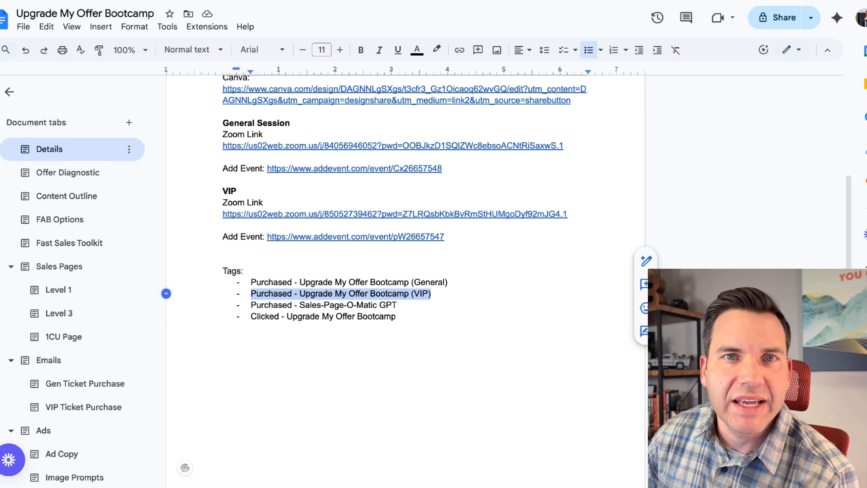
# Check the VIP product link against the purchase tags, highlighting the General and Sales-Page-O-Matic GPT tags
pyautogui.scroll(5, 302, 308)
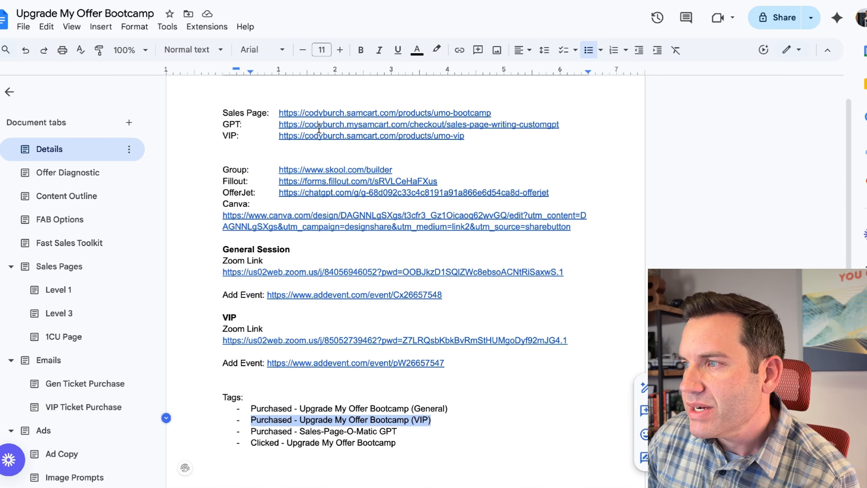
pyautogui.click(314, 168)
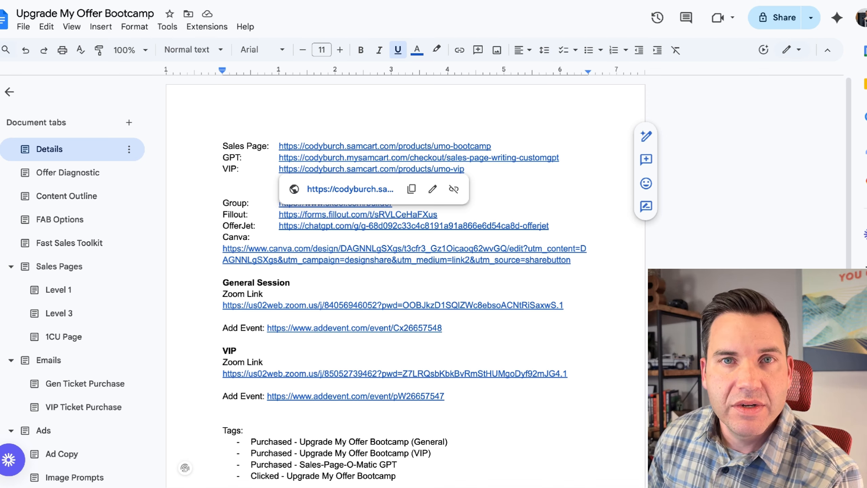
pyautogui.scroll(-6, 256, 209)
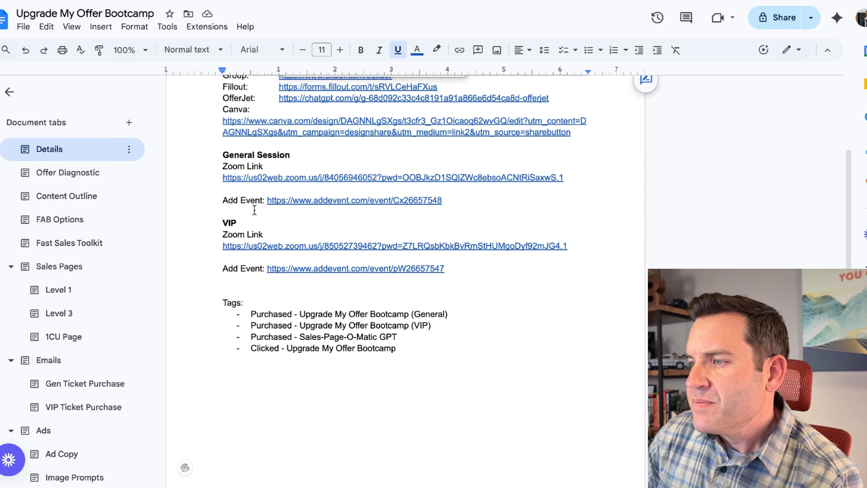
pyautogui.click(247, 263)
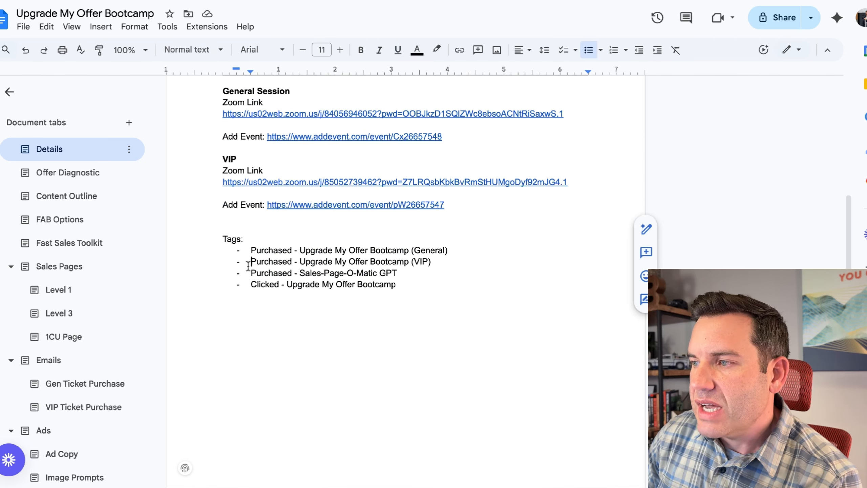
pyautogui.moveTo(251, 252); pyautogui.dragTo(449, 246)
pyautogui.moveTo(397, 273); pyautogui.dragTo(250, 270)
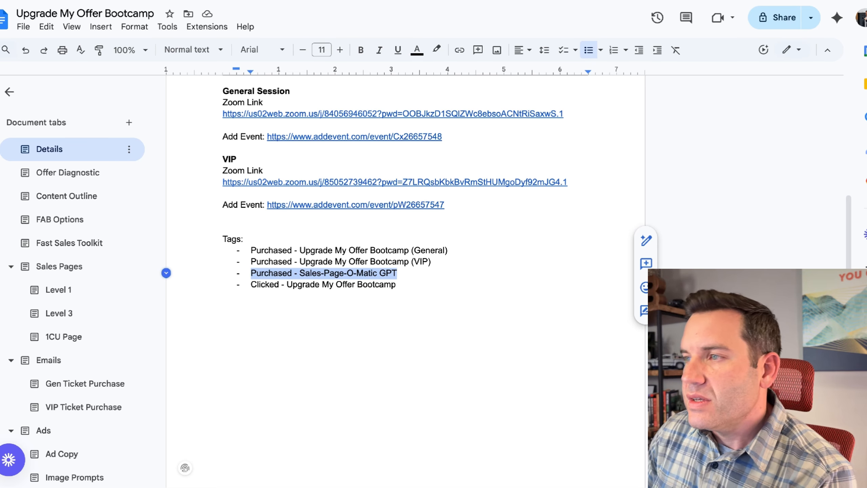
pyautogui.scroll(5, 261, 311)
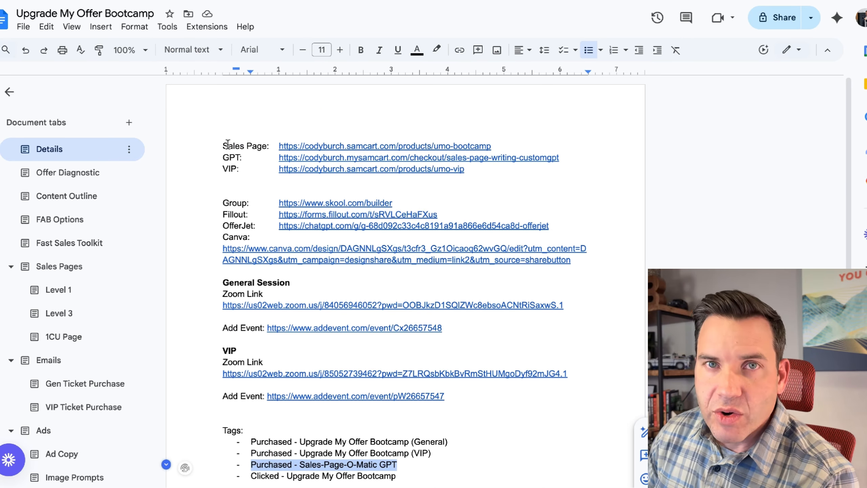
pyautogui.scroll(-5, 228, 143)
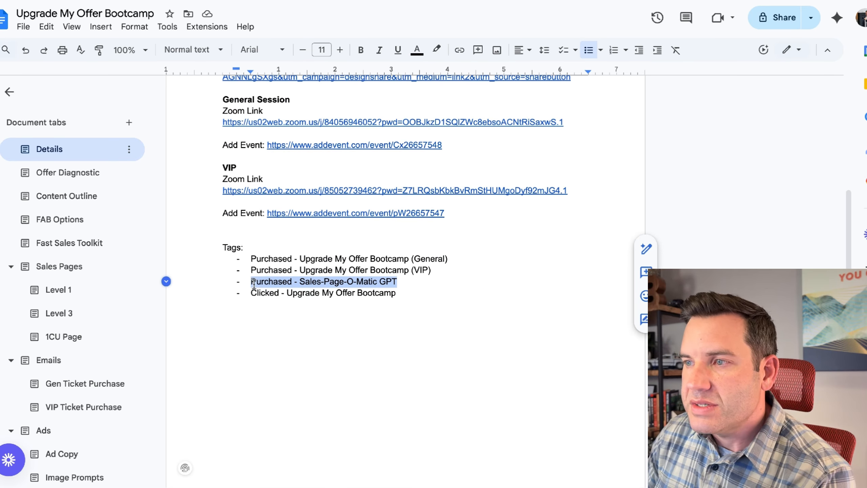
pyautogui.click(277, 281)
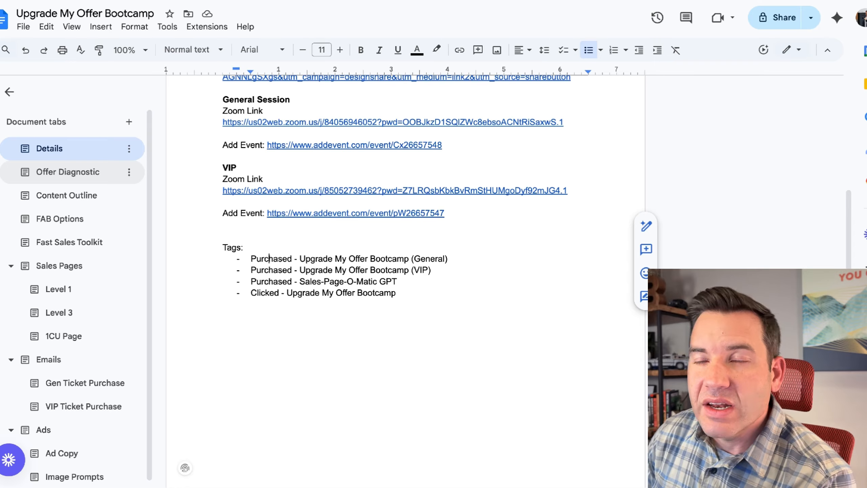
# Open the Offer Diagnostic tab and read through its scored question categories down to the results page copy
pyautogui.click(68, 172)
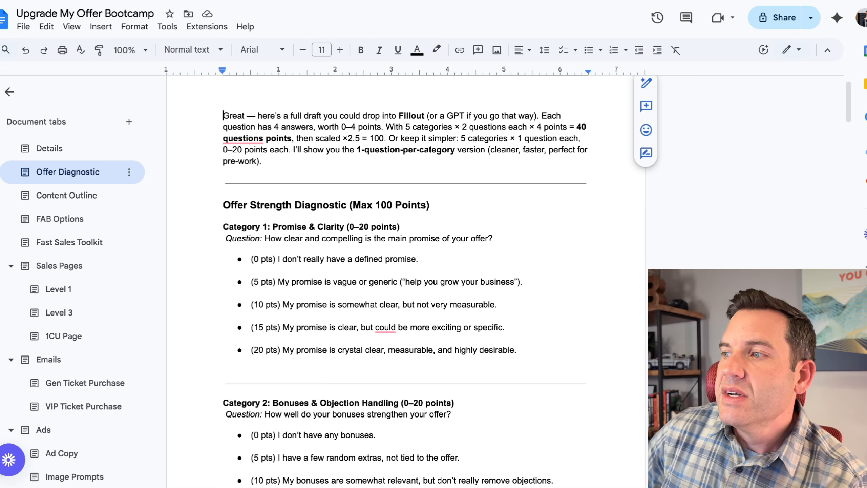
pyautogui.scroll(-4, 187, 202)
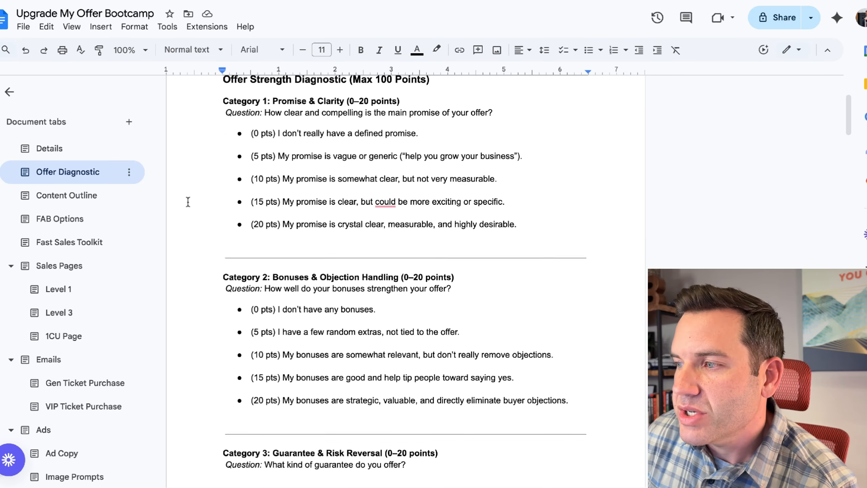
pyautogui.scroll(-1, 188, 202)
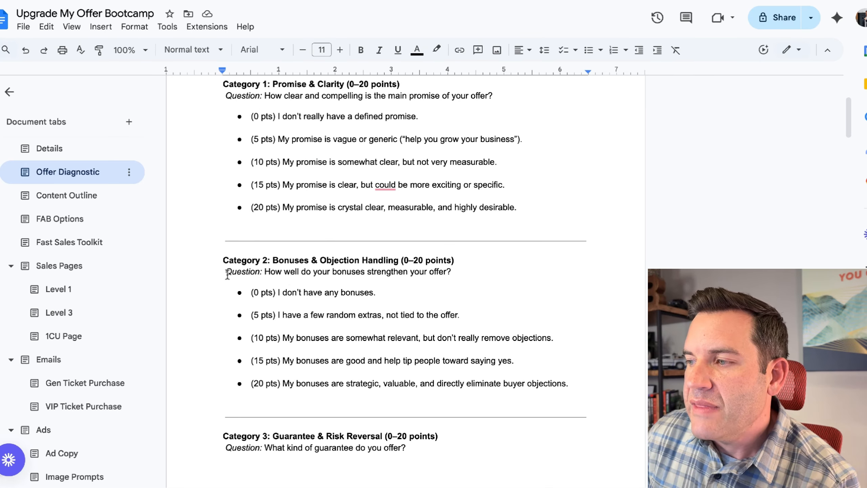
pyautogui.scroll(-2, 227, 273)
pyautogui.scroll(-20, 327, 265)
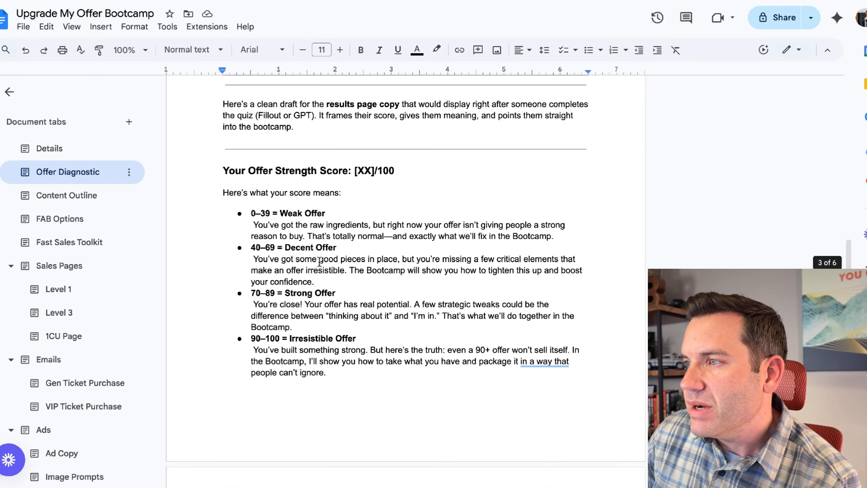
# Highlight the Your Offer Strength Score section, from its heading through the 90–100 Irresistible Offer range
pyautogui.scroll(-1, 319, 262)
pyautogui.moveTo(223, 159); pyautogui.dragTo(414, 375)
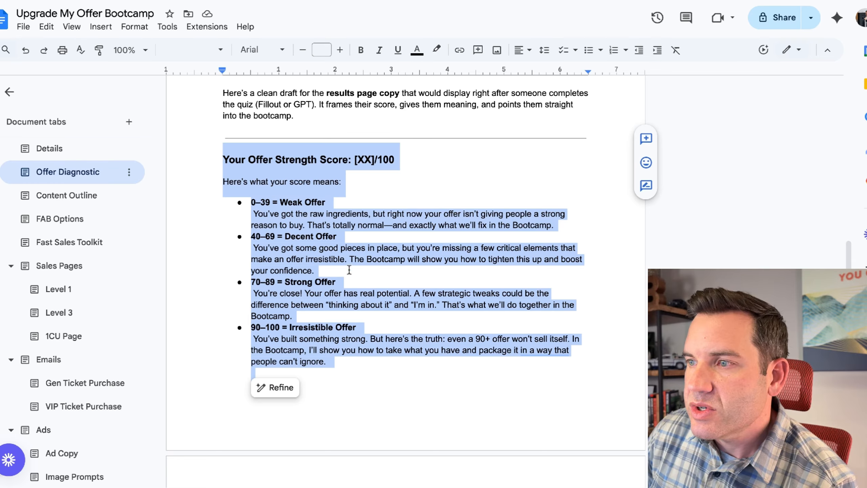
pyautogui.click(336, 243)
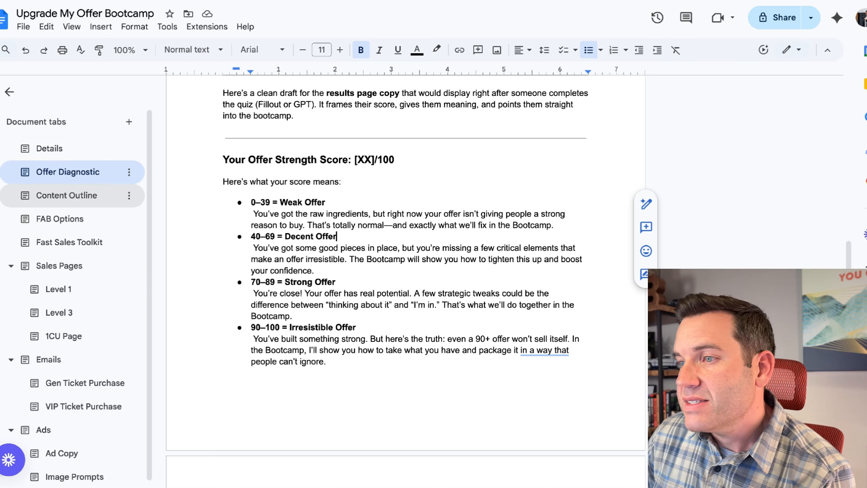
# Look through the Content Outline, FAB Options, Fast Sales Toolkit and Sales Pages document tabs
pyautogui.click(78, 204)
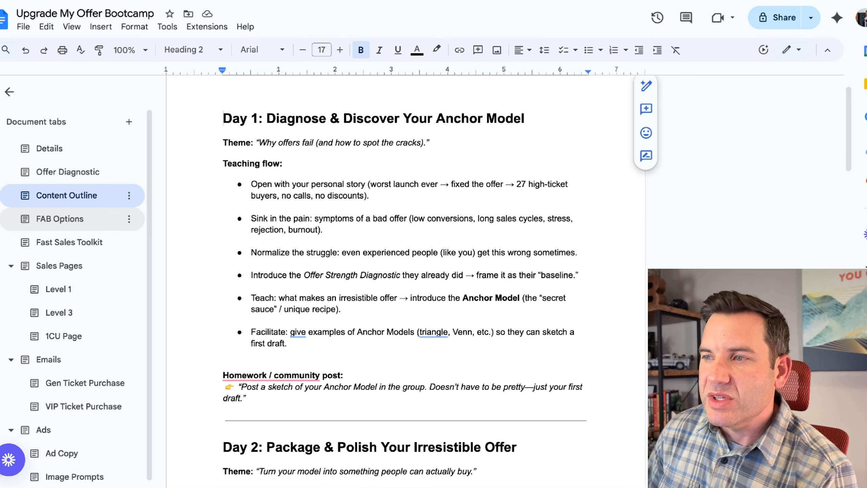
pyautogui.click(60, 219)
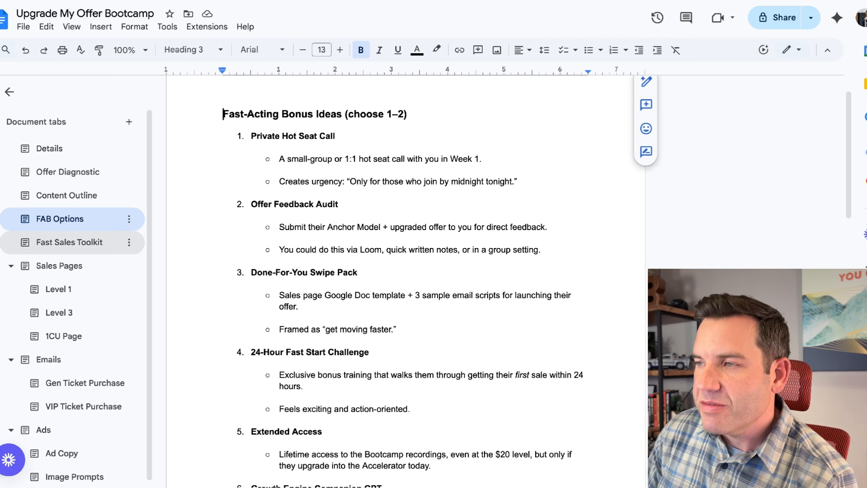
pyautogui.click(66, 240)
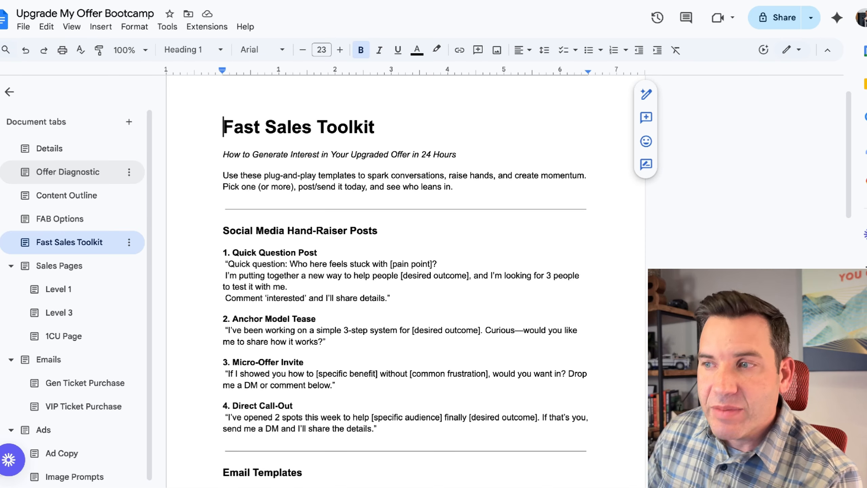
pyautogui.click(86, 274)
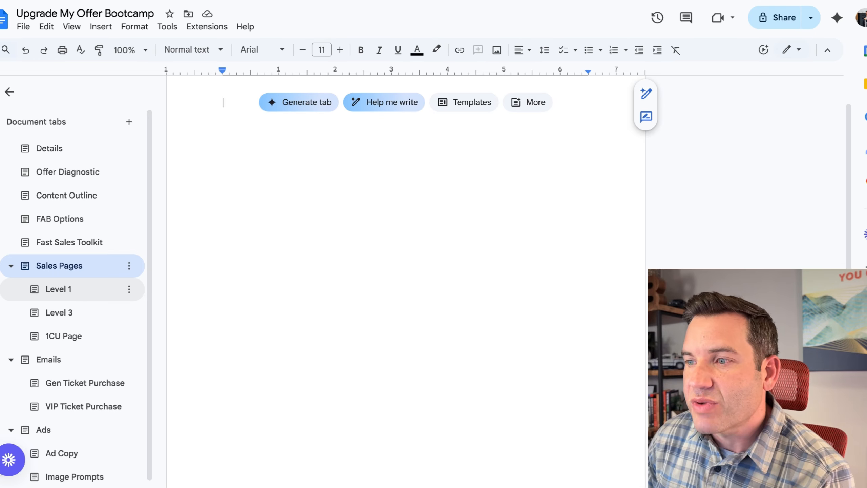
# View the Level 1, Level 3 and 1CU Page sales page copy in turn
pyautogui.click(86, 293)
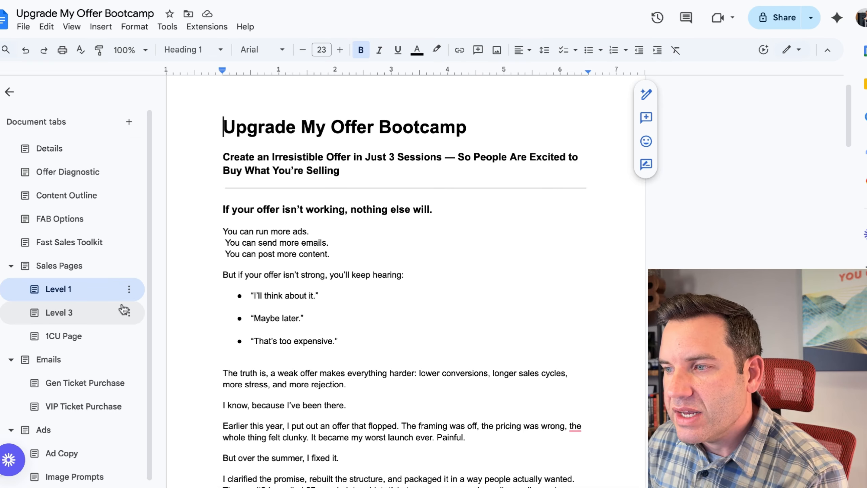
pyautogui.click(97, 319)
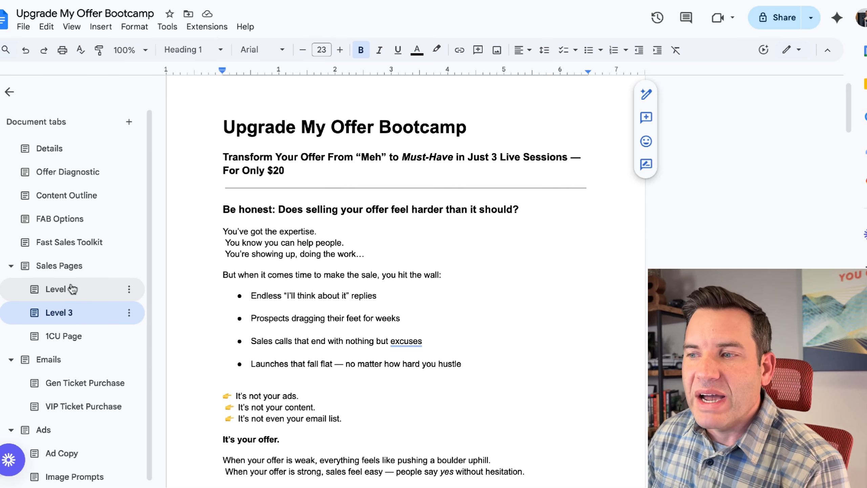
pyautogui.click(71, 335)
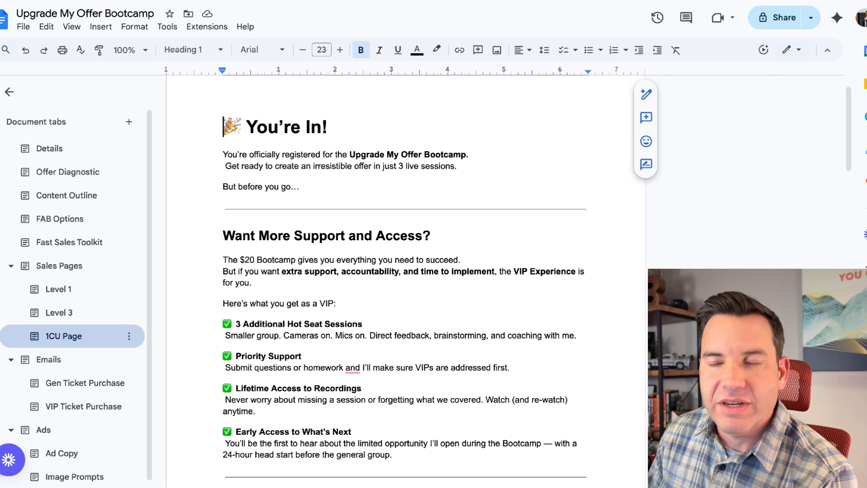
# View the Gen Ticket Purchase and VIP Ticket Purchase confirmation emails
pyautogui.scroll(-1, 73, 261)
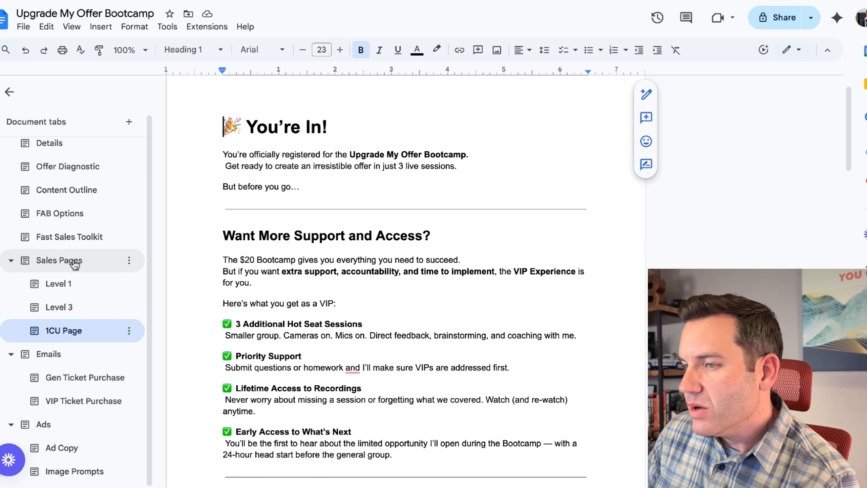
pyautogui.click(71, 382)
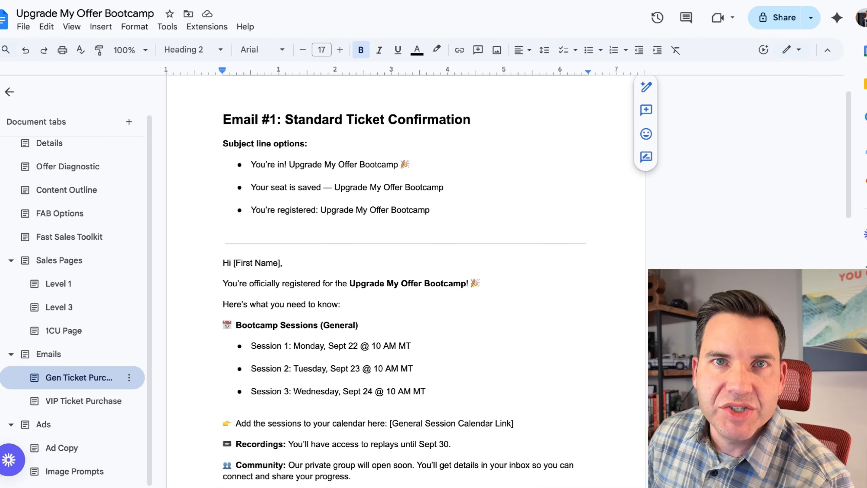
pyautogui.click(69, 410)
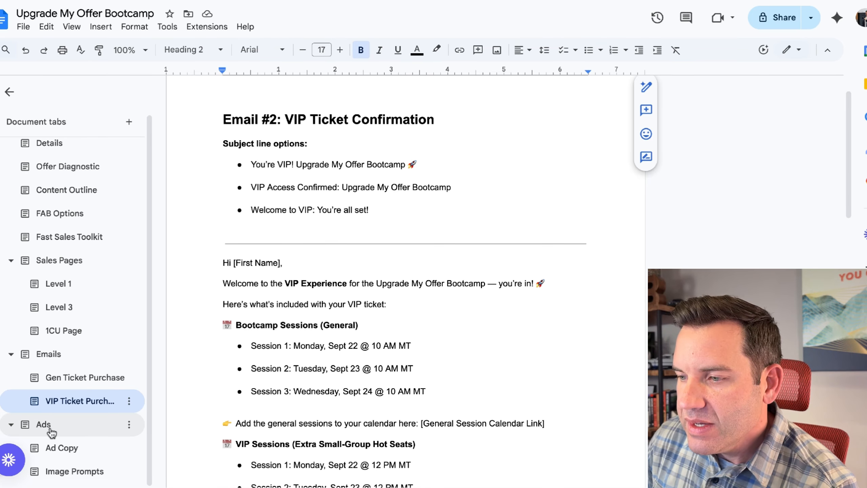
# Collapse the Emails and Sales Pages groups in the outline and open the Ad Copy document tab
pyautogui.click(11, 354)
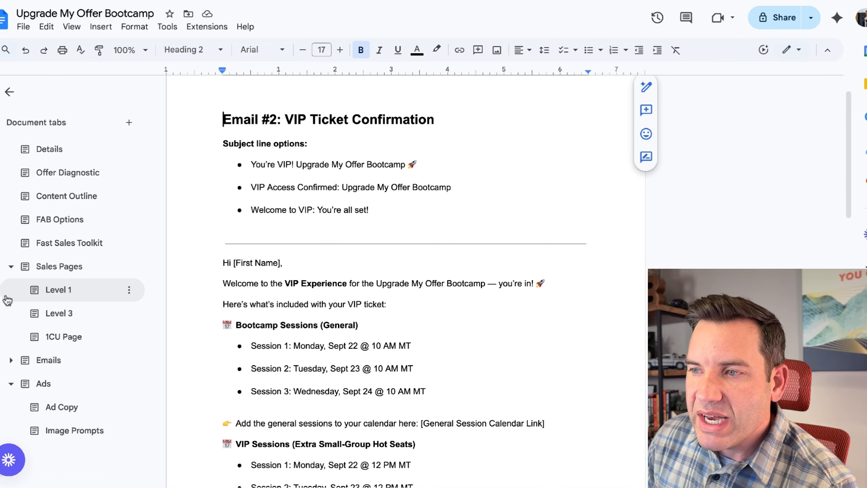
pyautogui.click(12, 266)
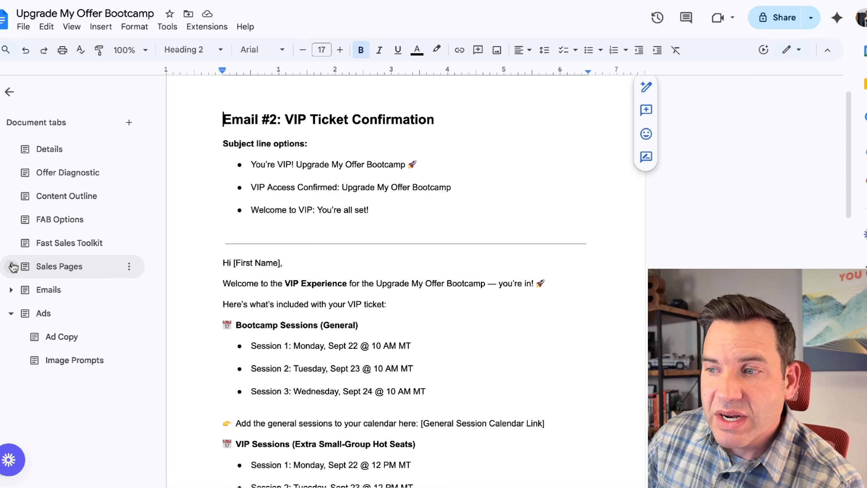
pyautogui.click(53, 336)
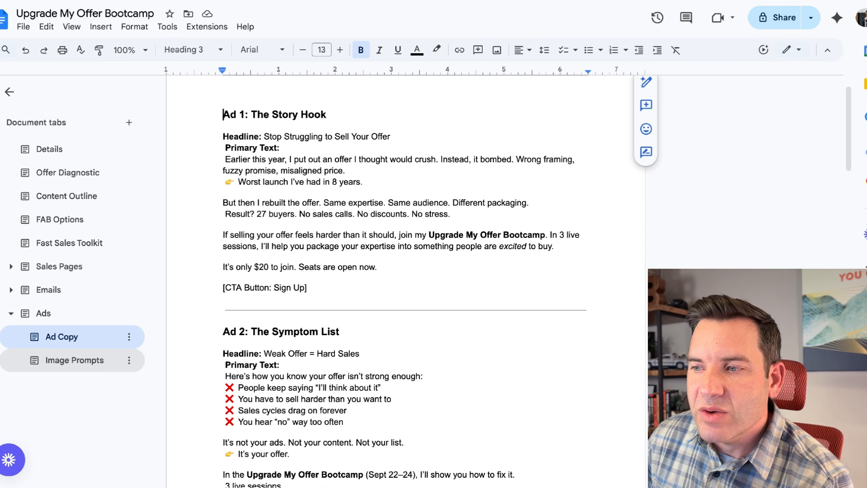
# Open the Image Prompts document tab and read through its ad creative concepts and prompts
pyautogui.click(75, 360)
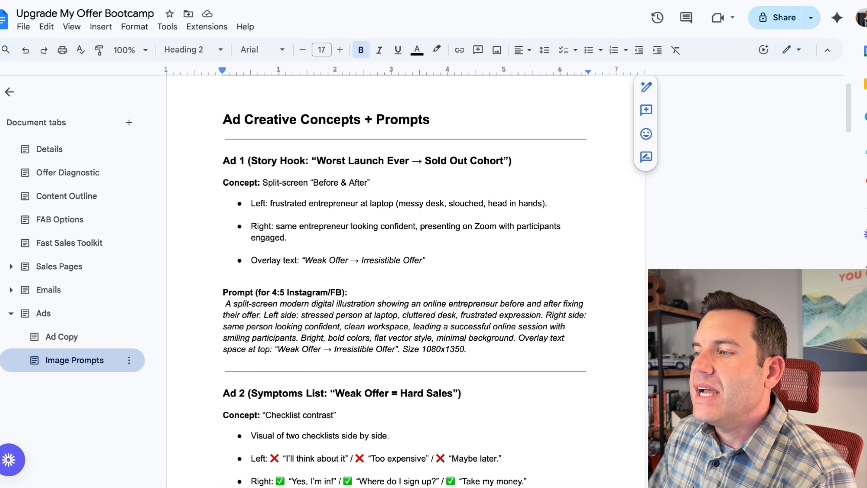
pyautogui.scroll(-9, 260, 315)
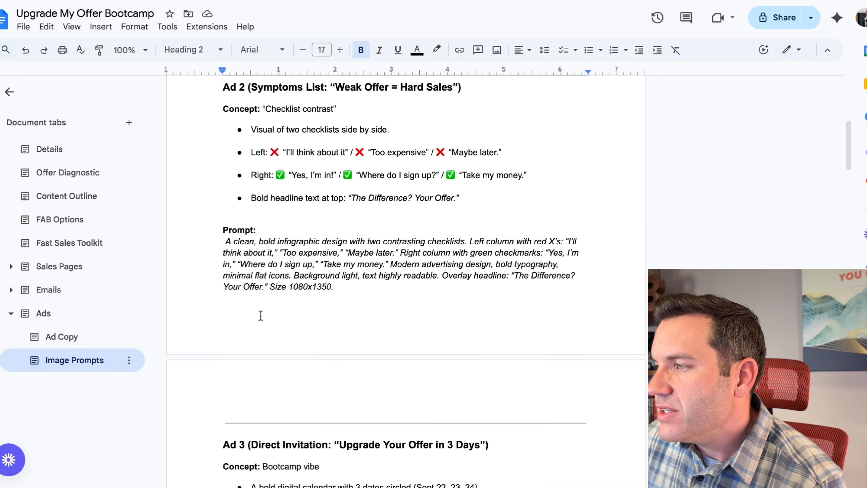
pyautogui.scroll(-15, 260, 316)
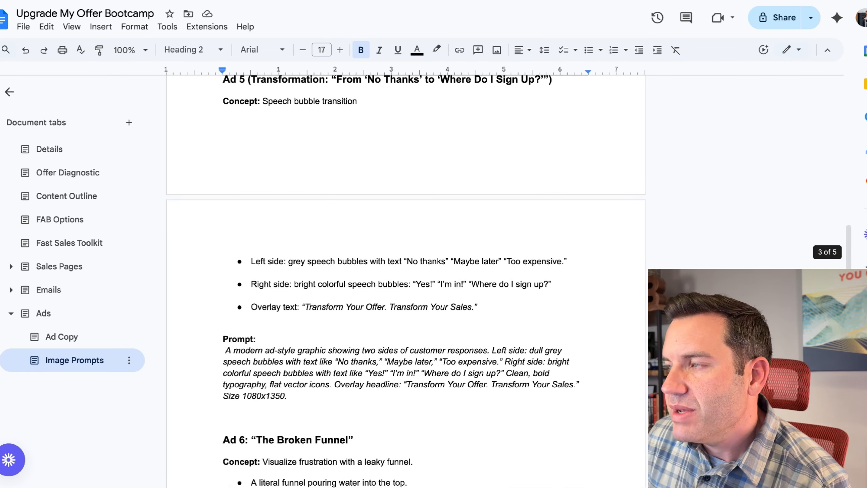
pyautogui.scroll(-18, 246, 311)
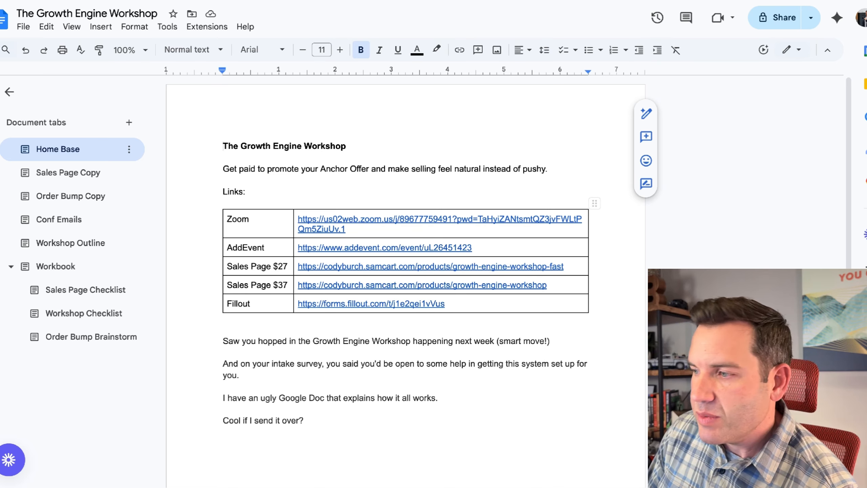
# In The Growth Engine Workshop document's Home Base, highlight the Anchor Offer tagline and the outreach message below the links table
pyautogui.scroll(-1, 314, 258)
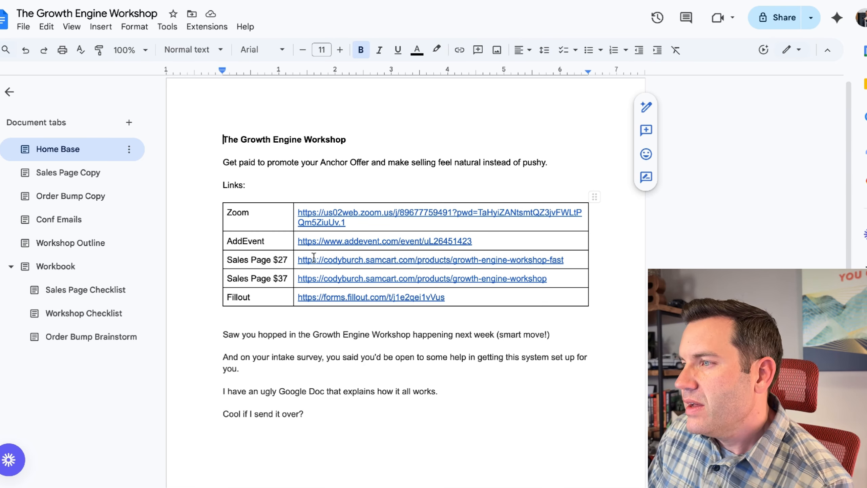
pyautogui.tripleClick(248, 164)
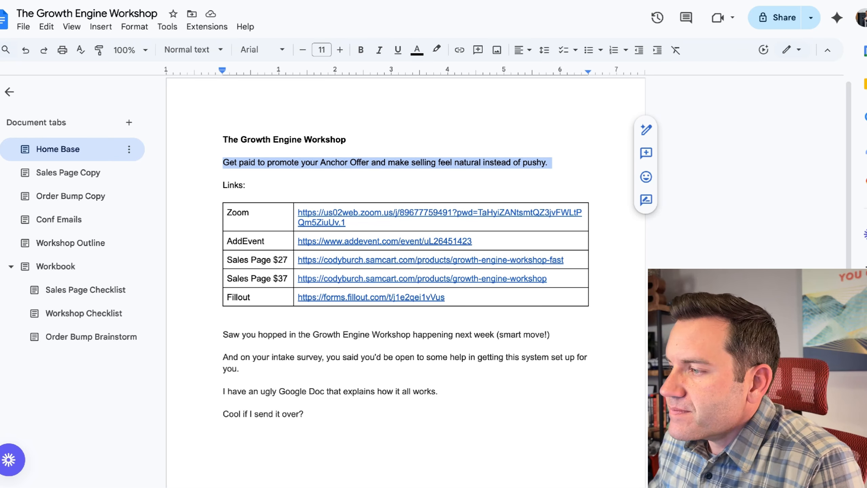
pyautogui.scroll(-1, 301, 356)
pyautogui.moveTo(304, 393); pyautogui.dragTo(222, 314)
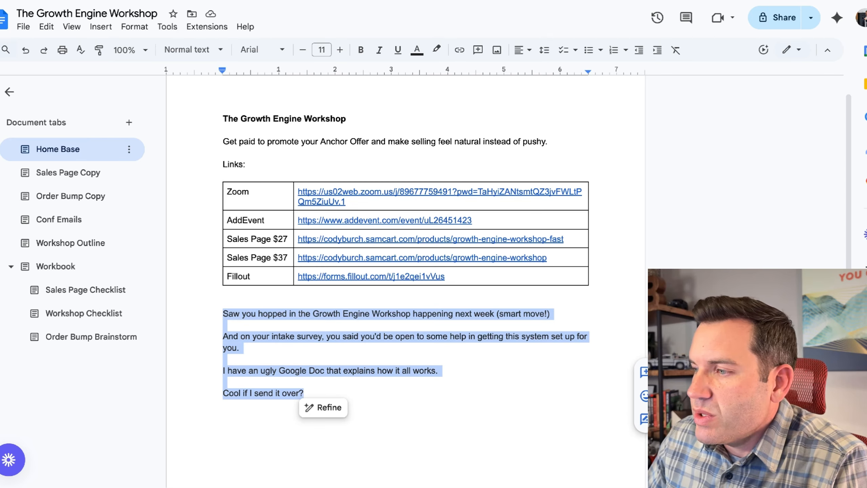
pyautogui.click(300, 368)
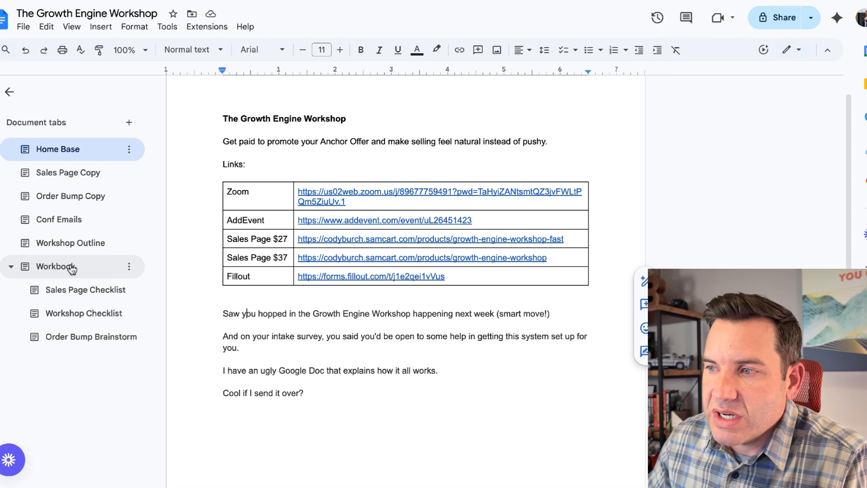
# Look through the Workbook's Sales Page Checklist, Workshop Checklist and Order Bump Brainstorm, and return to Home Base
pyautogui.click(70, 291)
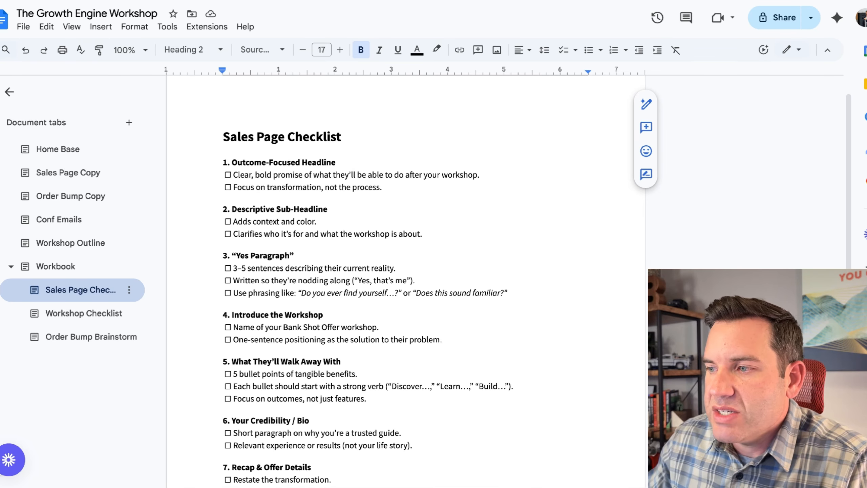
pyautogui.click(71, 314)
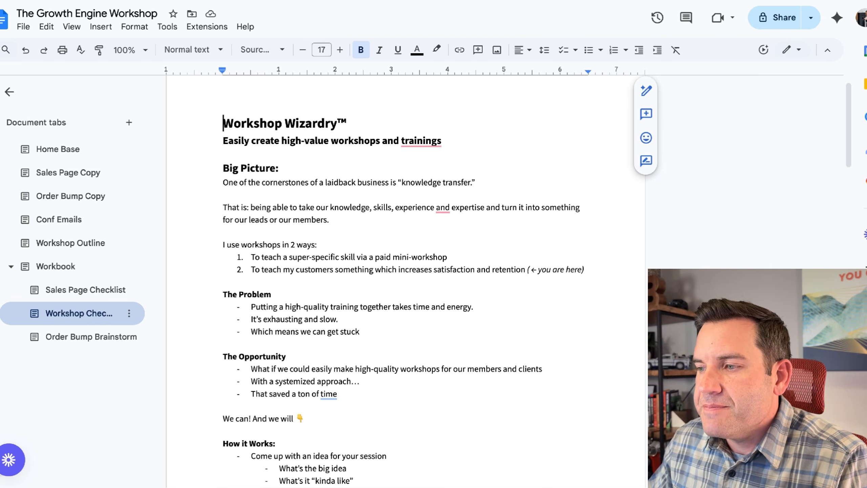
pyautogui.click(78, 337)
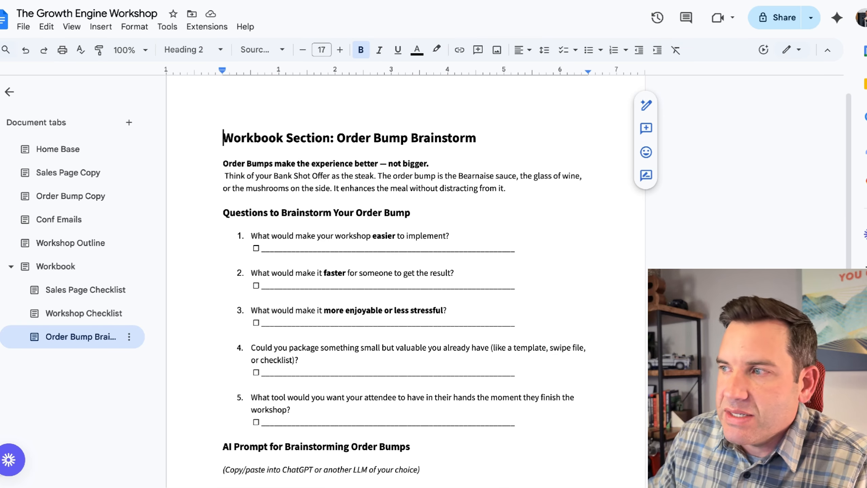
pyautogui.click(78, 153)
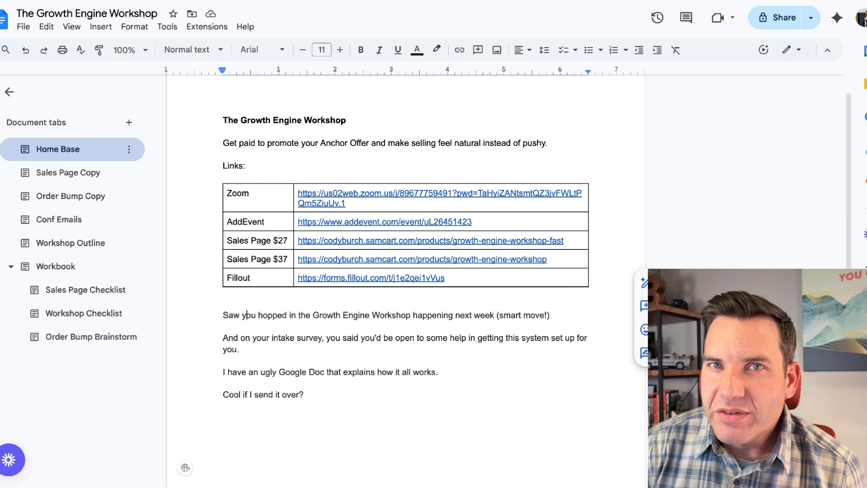